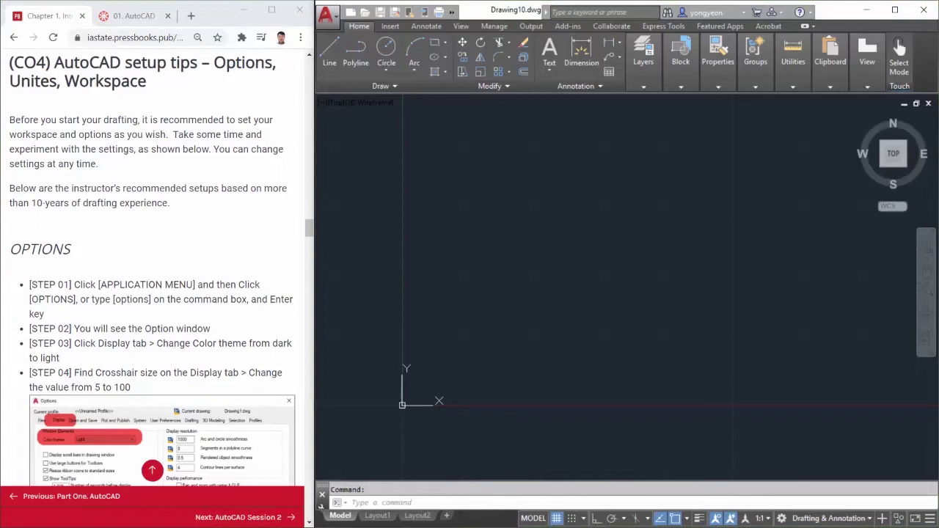
Read through the browser tutorial's recommended Options setup steps.
{"action": "left_click_drag", "start_coordinate": [12, 65], "coordinate": [159, 84]}
{"action": "left_click", "coordinate": [168, 89]}
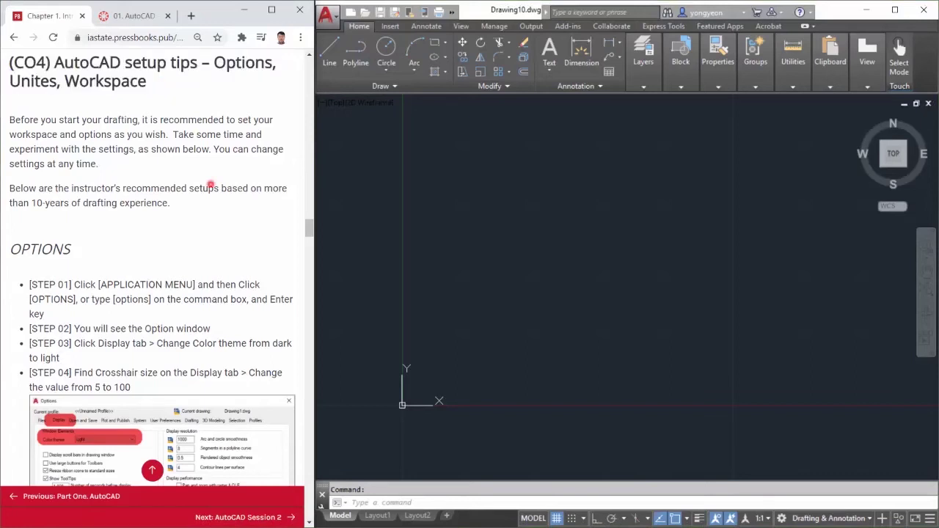
{"action": "scroll", "coordinate": [212, 188], "scroll_direction": "down", "scroll_amount": 2}
{"action": "scroll", "coordinate": [220, 190], "scroll_direction": "up", "scroll_amount": 1}
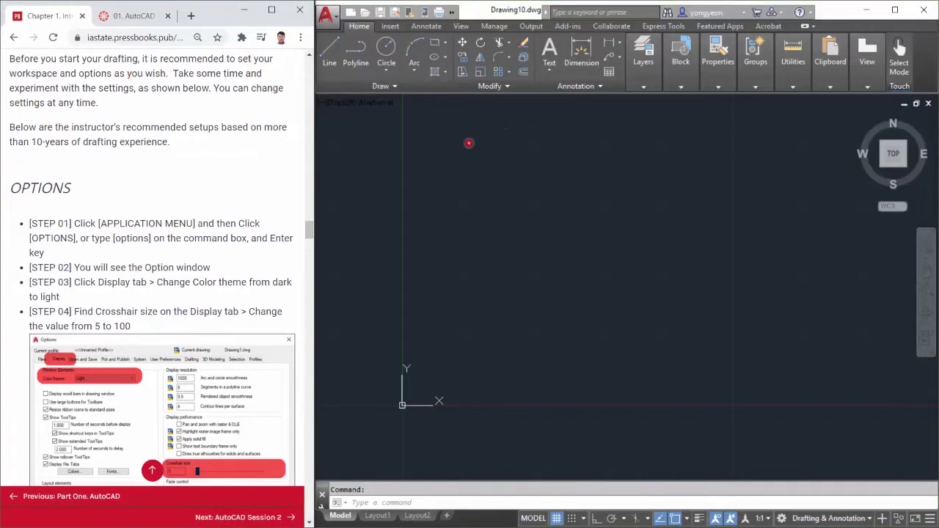
{"action": "scroll", "coordinate": [213, 168], "scroll_direction": "down", "scroll_amount": 1}
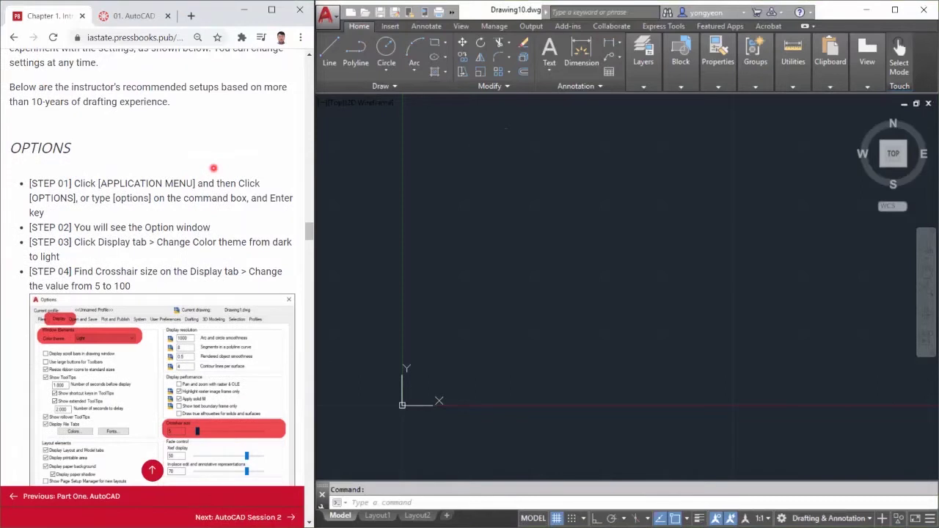
{"action": "scroll", "coordinate": [213, 168], "scroll_direction": "down", "scroll_amount": 1}
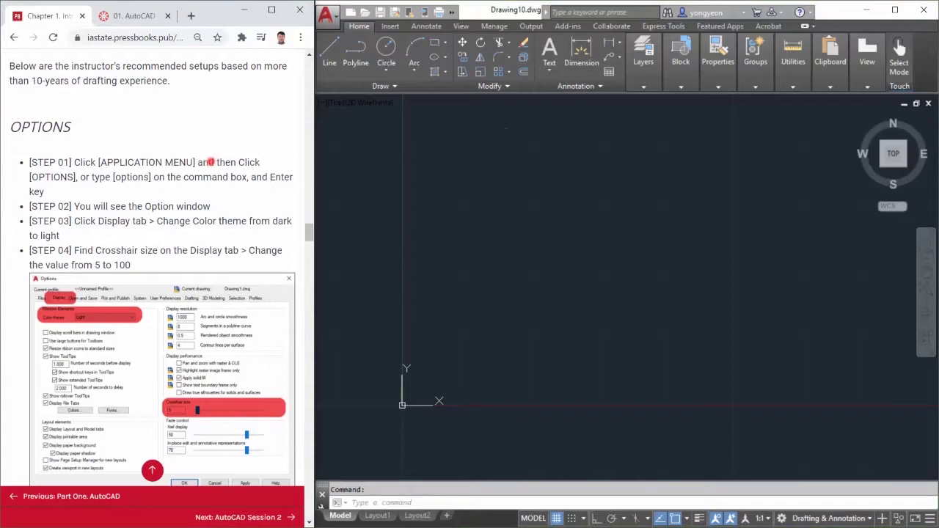
{"action": "scroll", "coordinate": [210, 163], "scroll_direction": "down", "scroll_amount": 2}
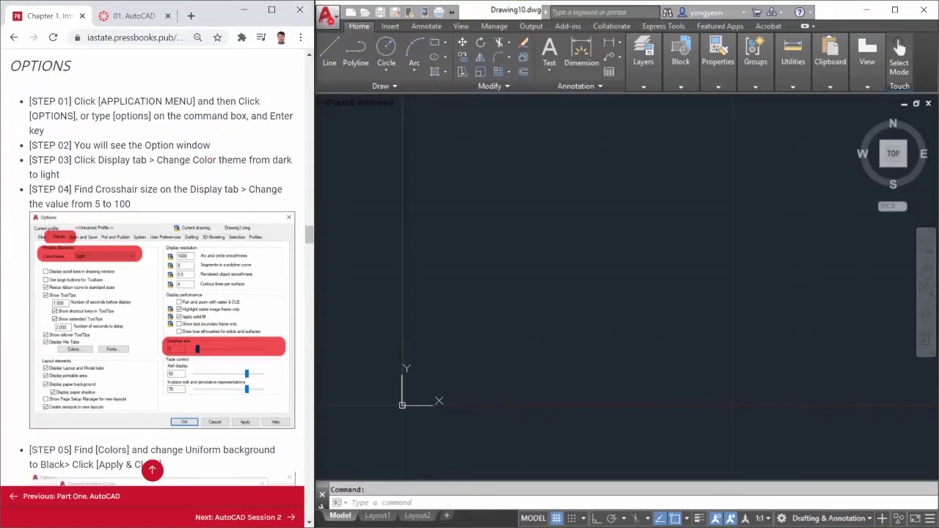
Open the Options dialog from the Application Menu and view the Files and Display tabs.
{"action": "left_click", "coordinate": [328, 14]}
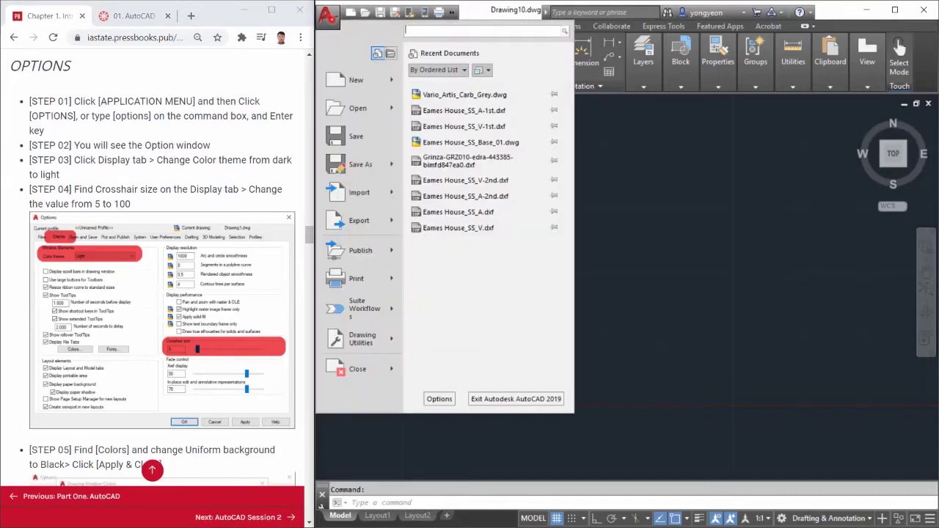
{"action": "left_click", "coordinate": [439, 398]}
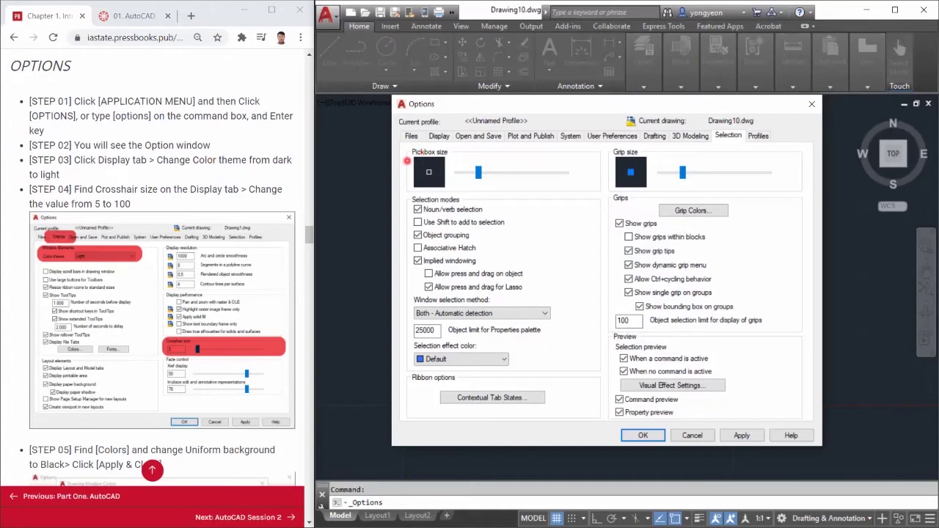
{"action": "left_click", "coordinate": [413, 135]}
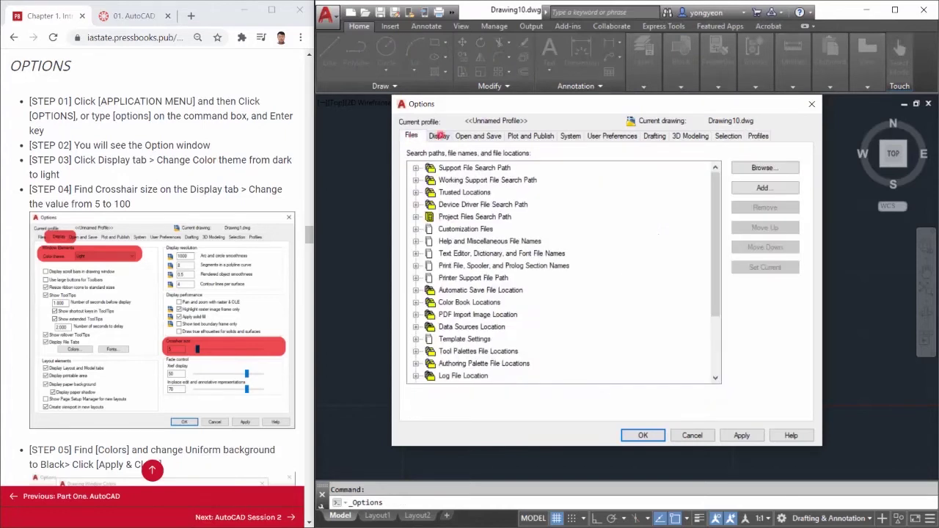
{"action": "left_click", "coordinate": [439, 135]}
{"action": "left_click", "coordinate": [470, 135]}
Browse the Plot, System, User Preferences, Drafting, 3D Modeling and Selection tabs, then return to Display.
{"action": "left_click", "coordinate": [530, 136]}
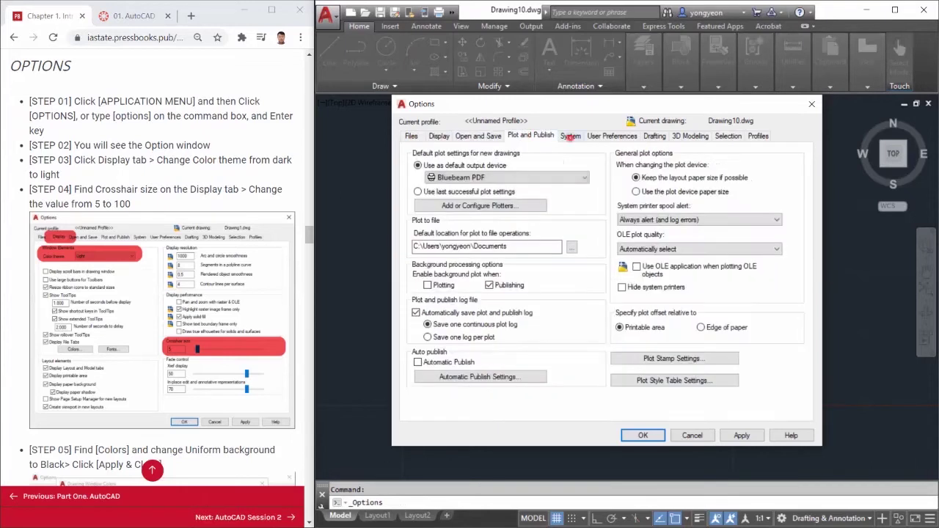
{"action": "left_click", "coordinate": [571, 136]}
{"action": "left_click", "coordinate": [603, 135]}
{"action": "left_click", "coordinate": [654, 136]}
{"action": "left_click", "coordinate": [690, 135]}
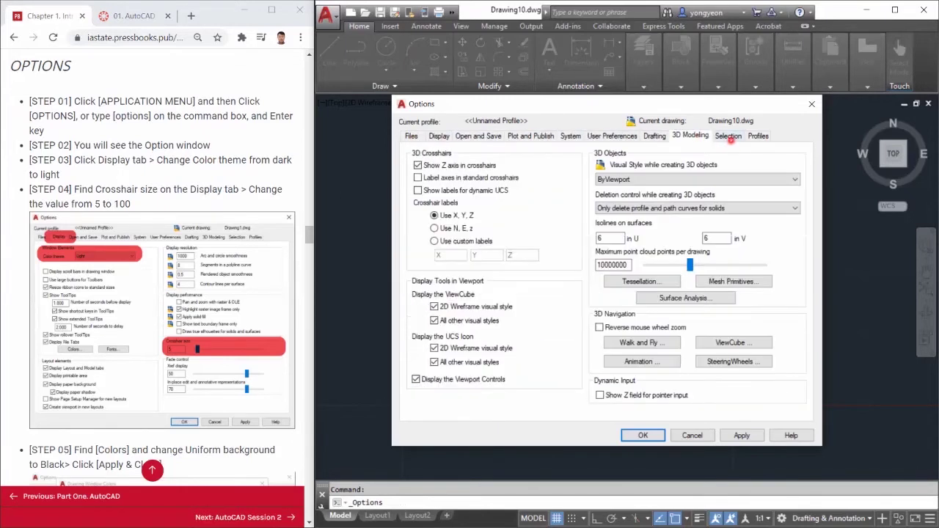
{"action": "left_click", "coordinate": [728, 135]}
{"action": "left_click", "coordinate": [412, 135]}
{"action": "left_click", "coordinate": [440, 136]}
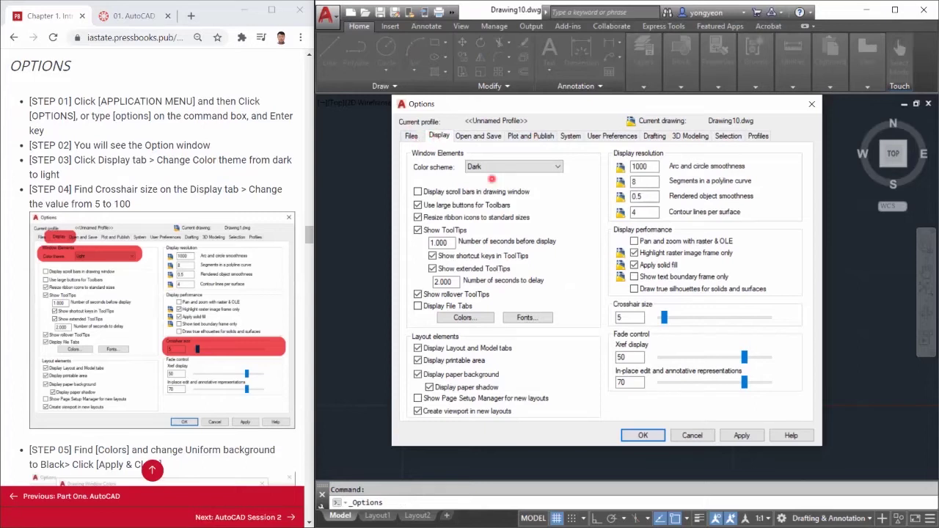
Change the Color scheme from Dark to Light and drag the crosshair size to 100.
{"action": "left_click", "coordinate": [499, 167]}
{"action": "left_click", "coordinate": [493, 182]}
{"action": "left_click_drag", "start_coordinate": [663, 318], "coordinate": [768, 317]}
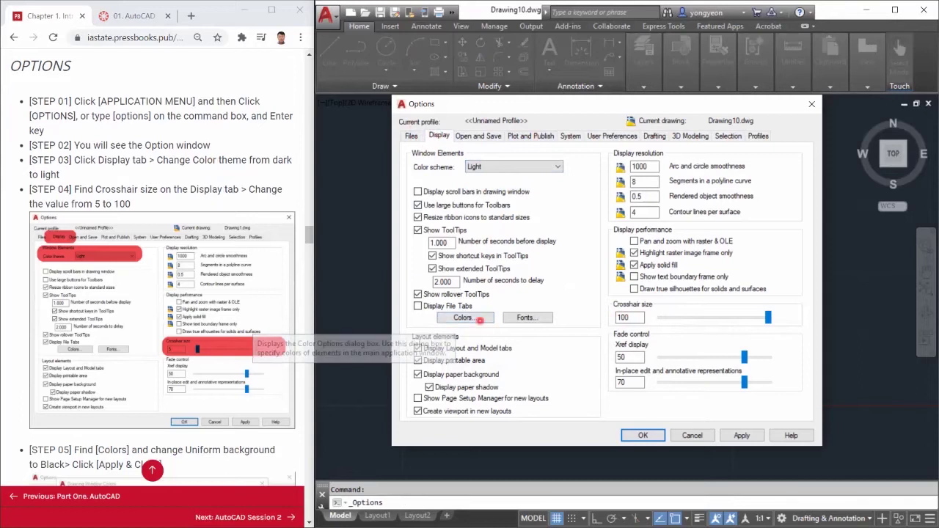
Choose Black for the 2D model space uniform background and apply the drawing window colors.
{"action": "left_click", "coordinate": [481, 317]}
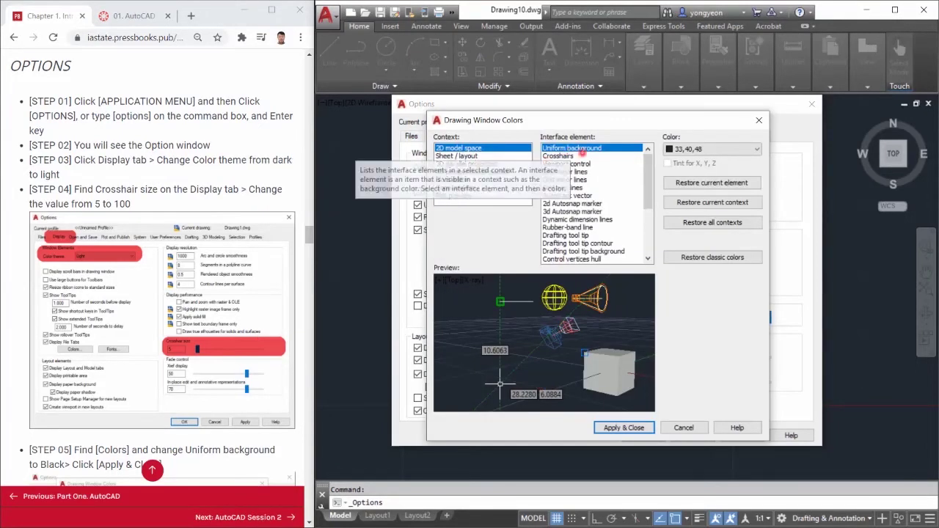
{"action": "left_click", "coordinate": [671, 149]}
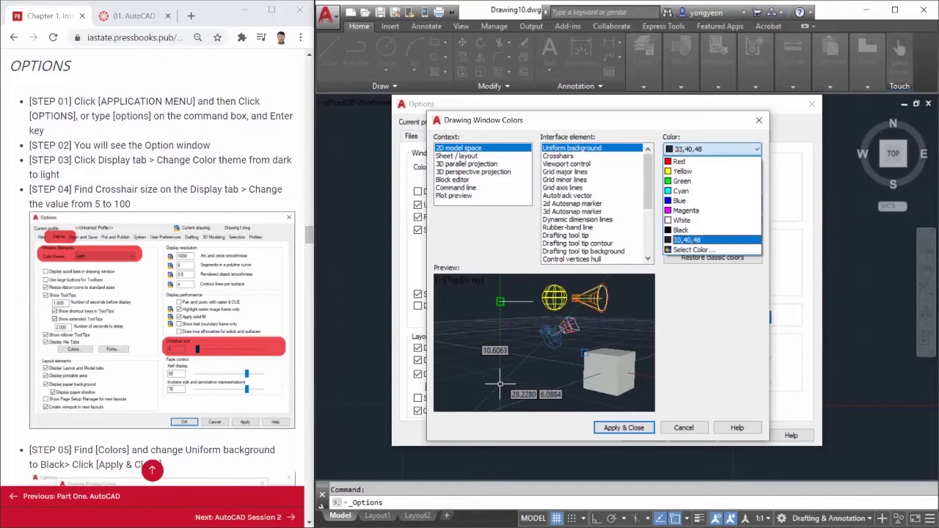
{"action": "left_click", "coordinate": [681, 230]}
{"action": "left_click", "coordinate": [639, 428]}
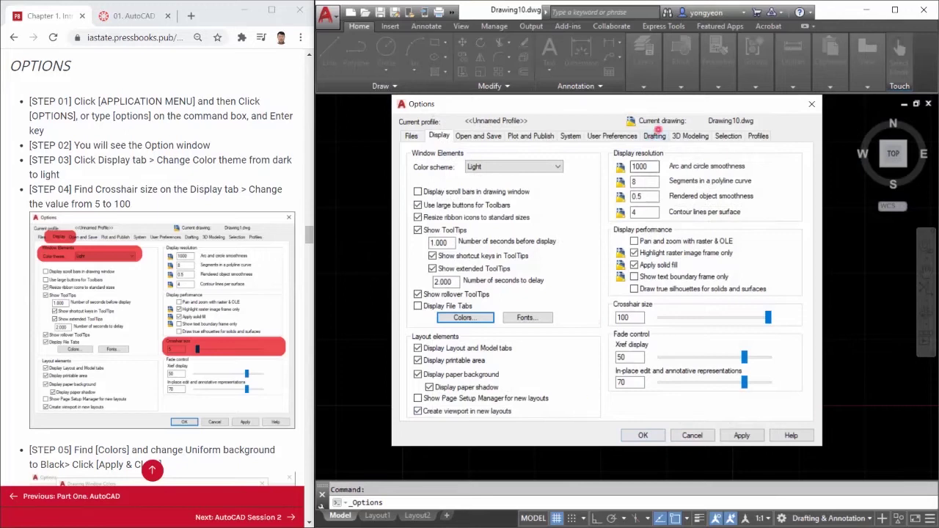
Shrink the Drafting aperture size, check the Selection settings, and accept all Options changes.
{"action": "left_click", "coordinate": [654, 135]}
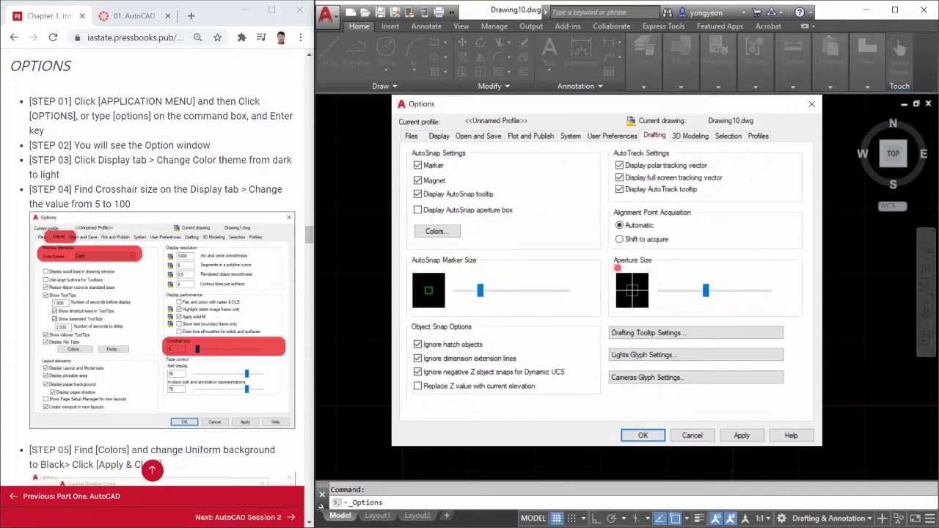
{"action": "left_click_drag", "start_coordinate": [706, 290], "coordinate": [688, 292]}
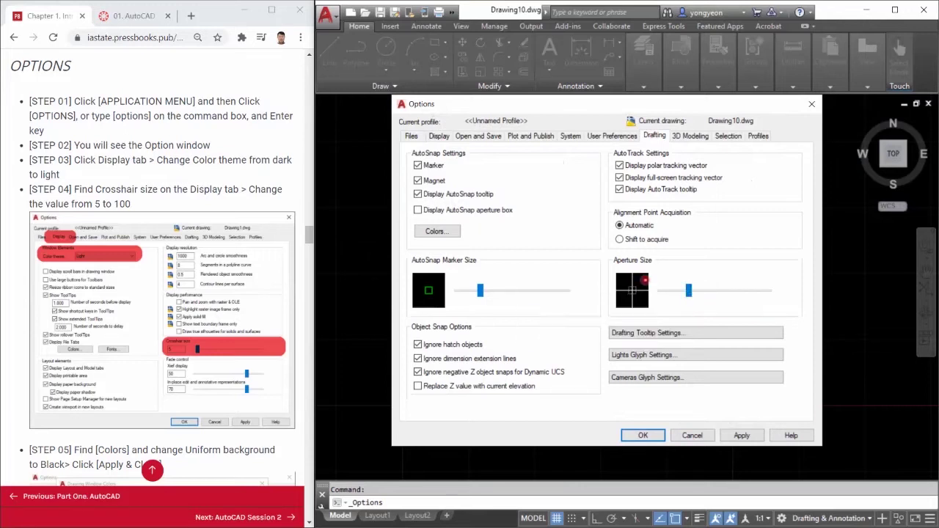
{"action": "left_click", "coordinate": [721, 136]}
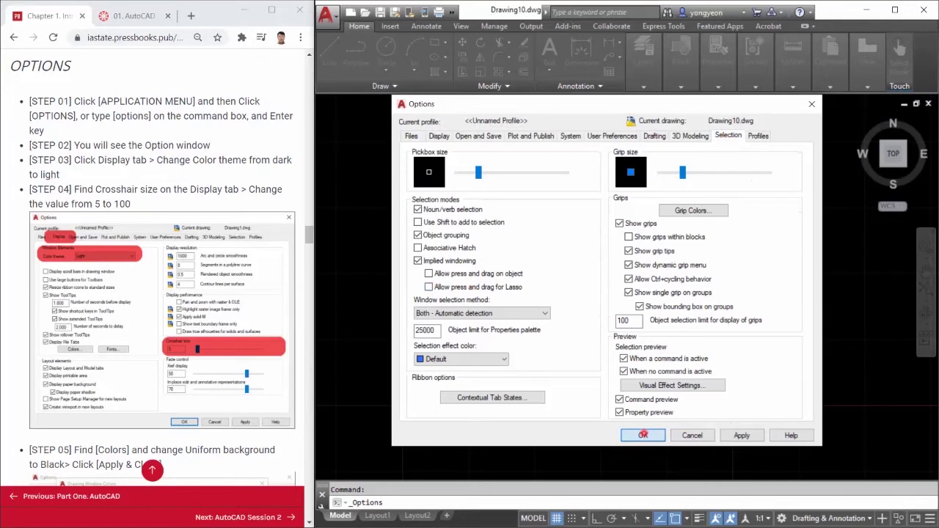
{"action": "left_click", "coordinate": [652, 435]}
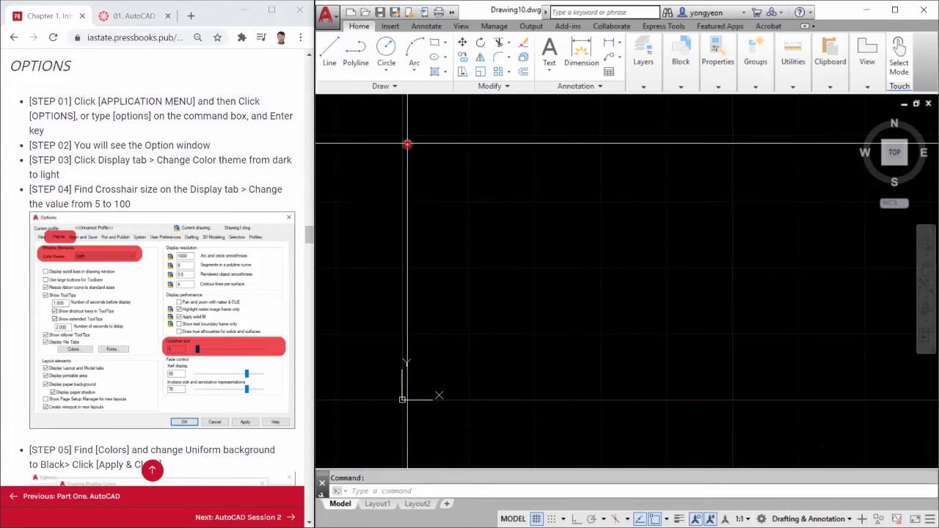
Open the Drawing Units dialog via Application Menu > Drawing Utilities > Units.
{"action": "left_click", "coordinate": [325, 13]}
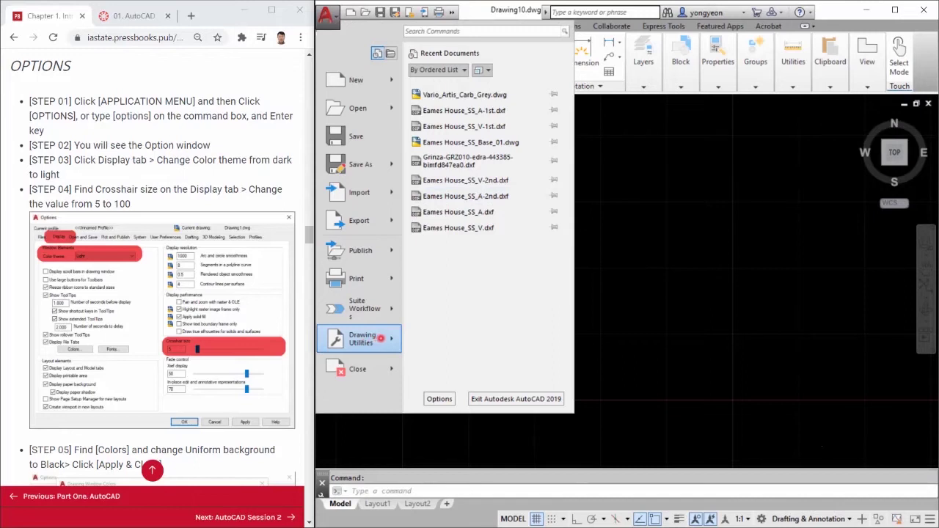
{"action": "left_click", "coordinate": [374, 337]}
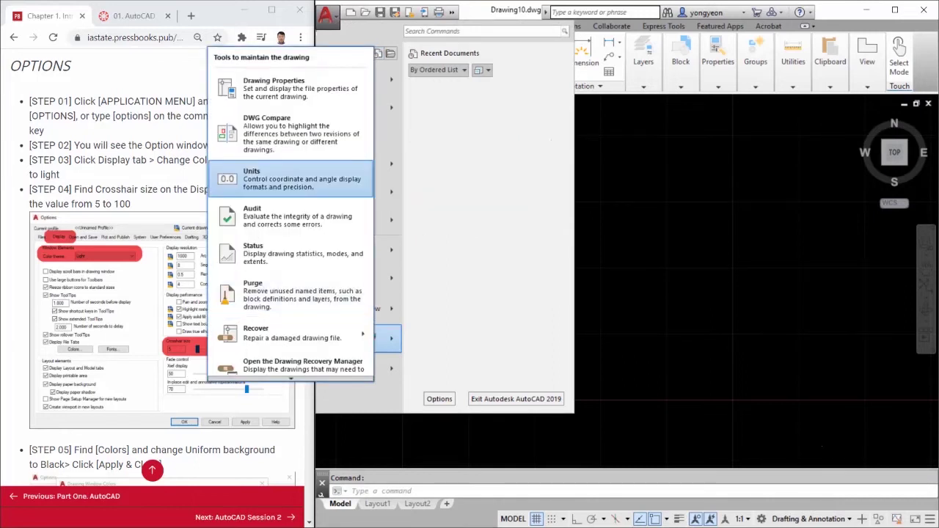
{"action": "left_click", "coordinate": [293, 179]}
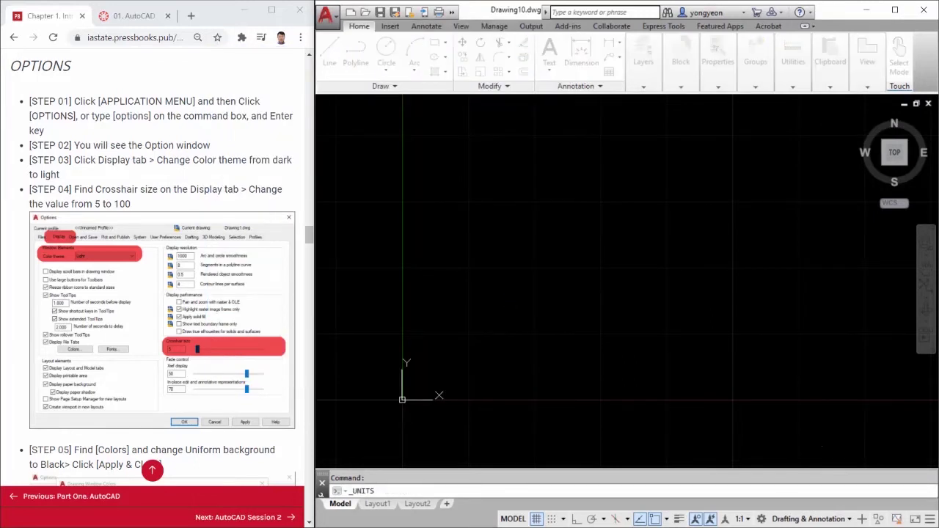
{"action": "left_click_drag", "start_coordinate": [607, 141], "coordinate": [594, 144]}
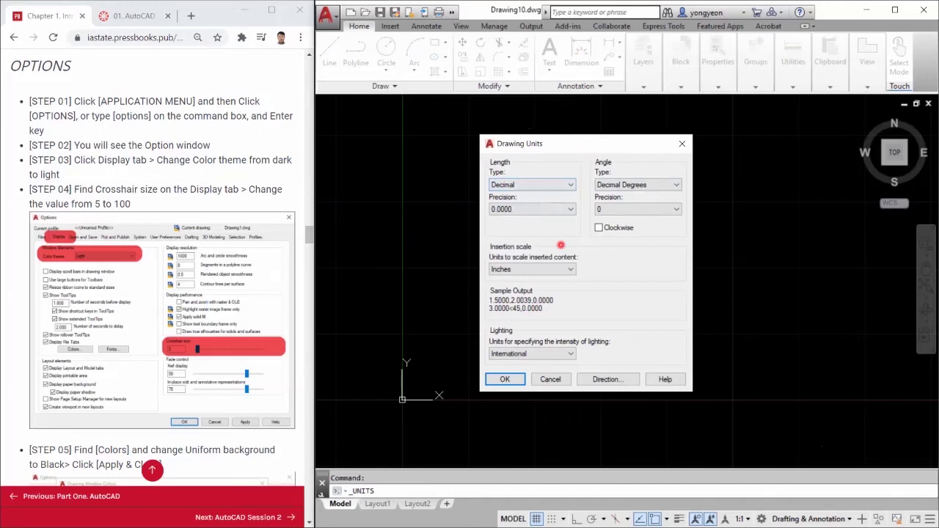
Set length type to Architectural with 0'-0 1/16" precision and confirm the units.
{"action": "left_click", "coordinate": [528, 209]}
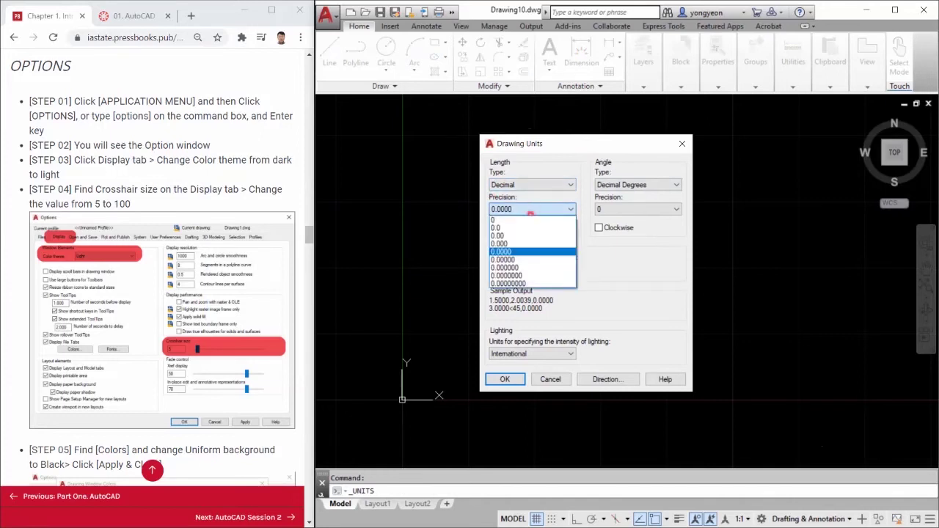
{"action": "left_click", "coordinate": [541, 236]}
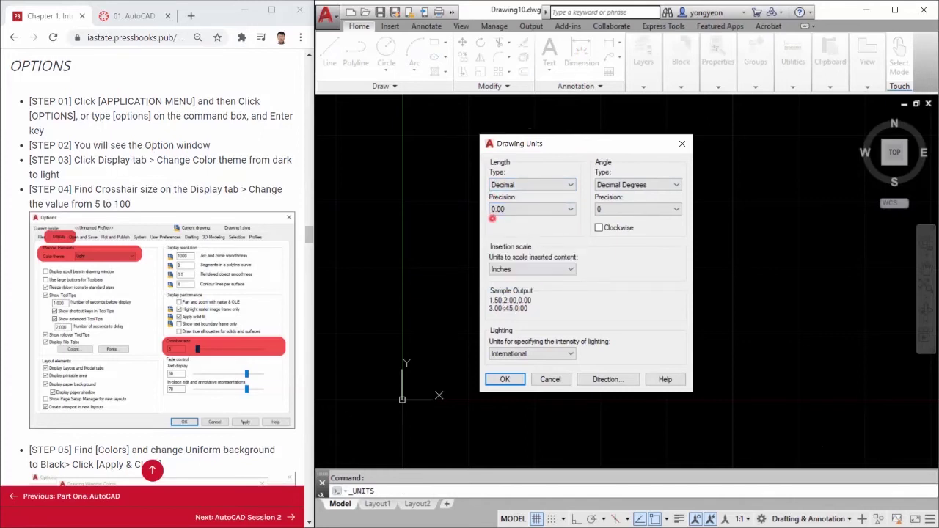
{"action": "left_click", "coordinate": [535, 183]}
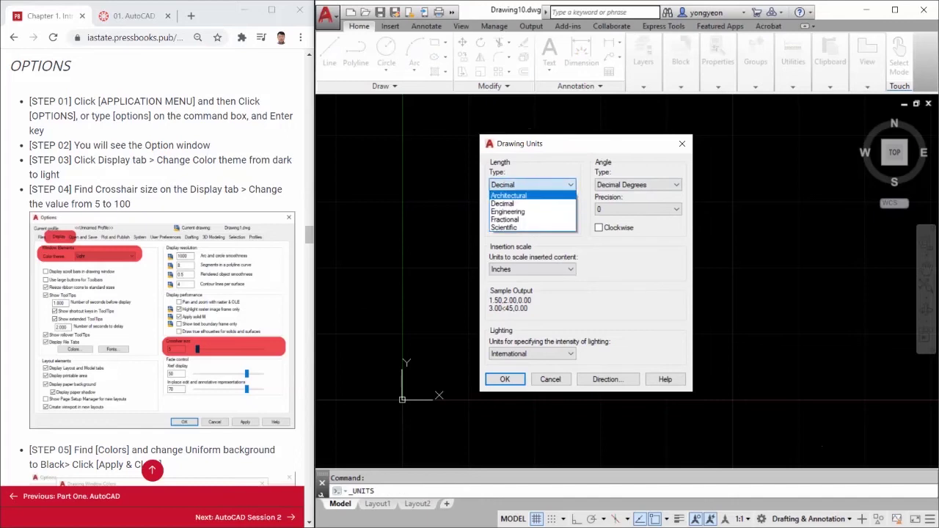
{"action": "left_click", "coordinate": [513, 196]}
{"action": "left_click", "coordinate": [514, 209]}
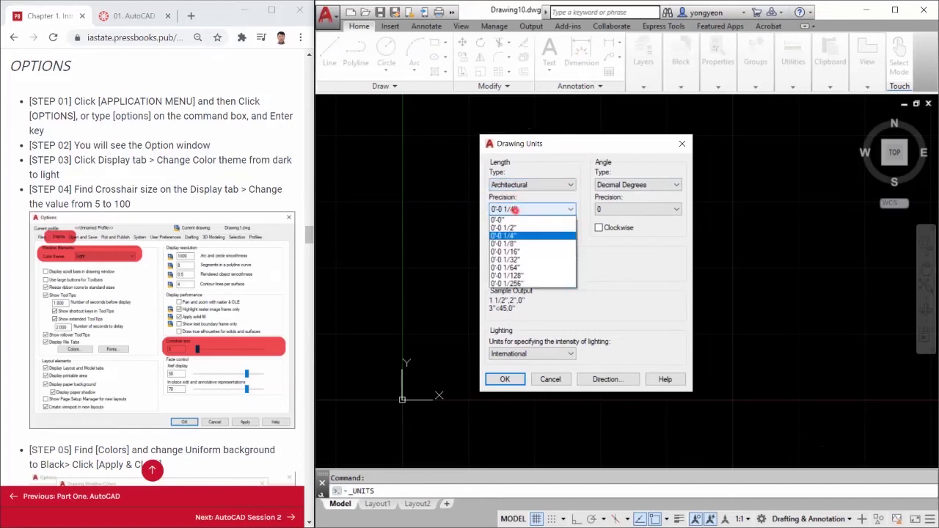
{"action": "left_click", "coordinate": [530, 250]}
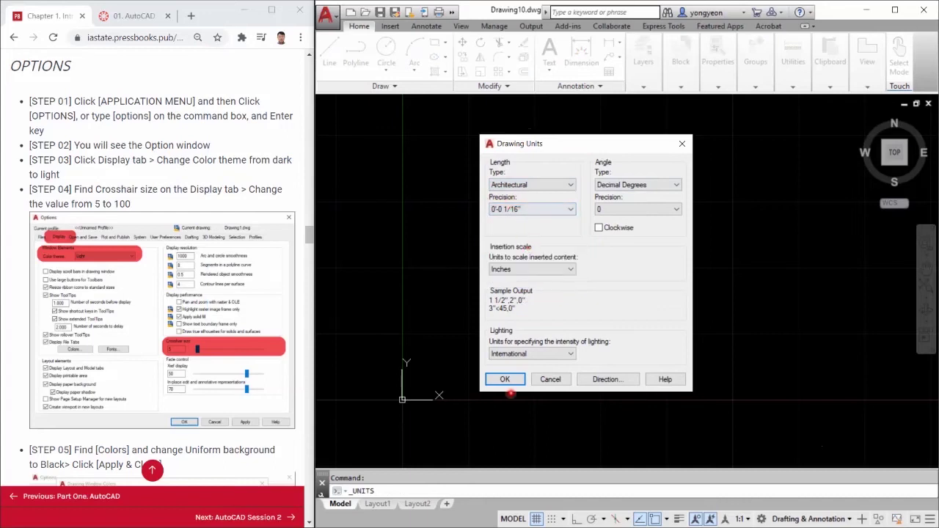
{"action": "left_click", "coordinate": [513, 379]}
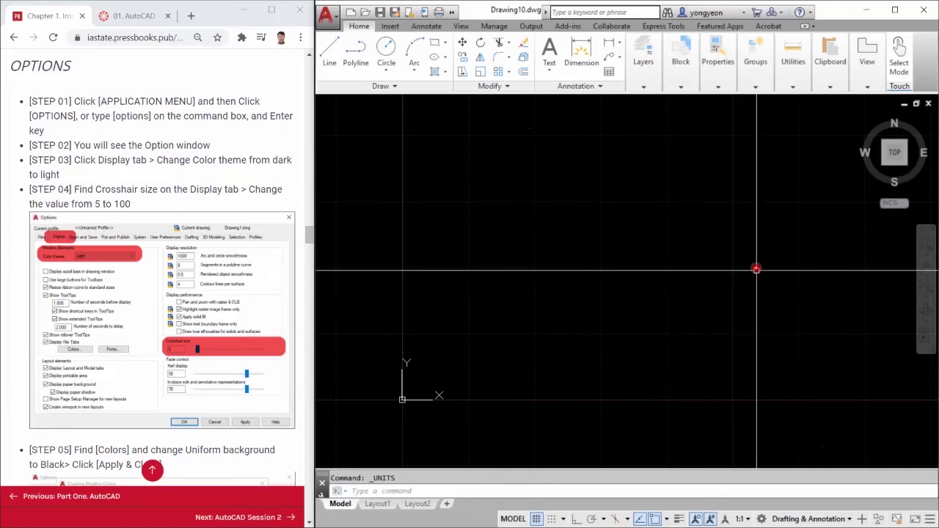
Launch the Properties palette from the Home ribbon and dock it with Auto-hide off.
{"action": "left_click", "coordinate": [719, 88]}
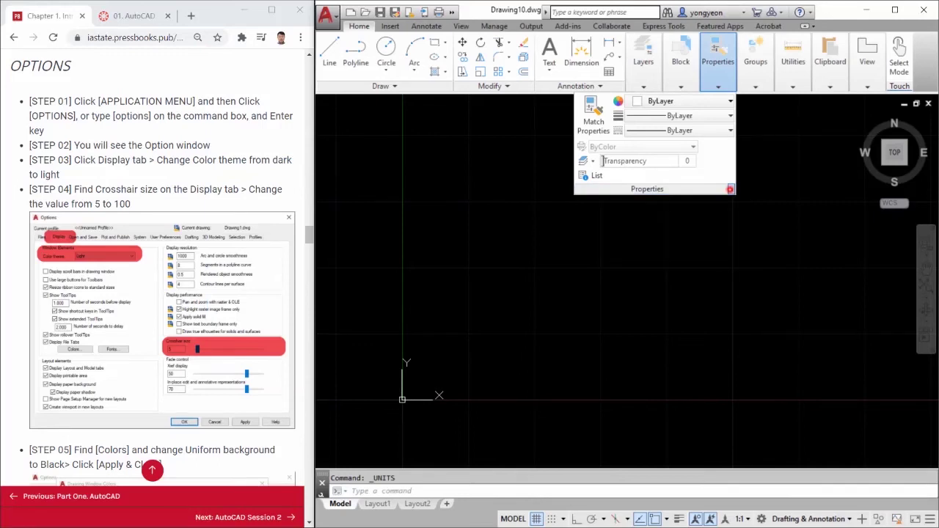
{"action": "left_click", "coordinate": [731, 190]}
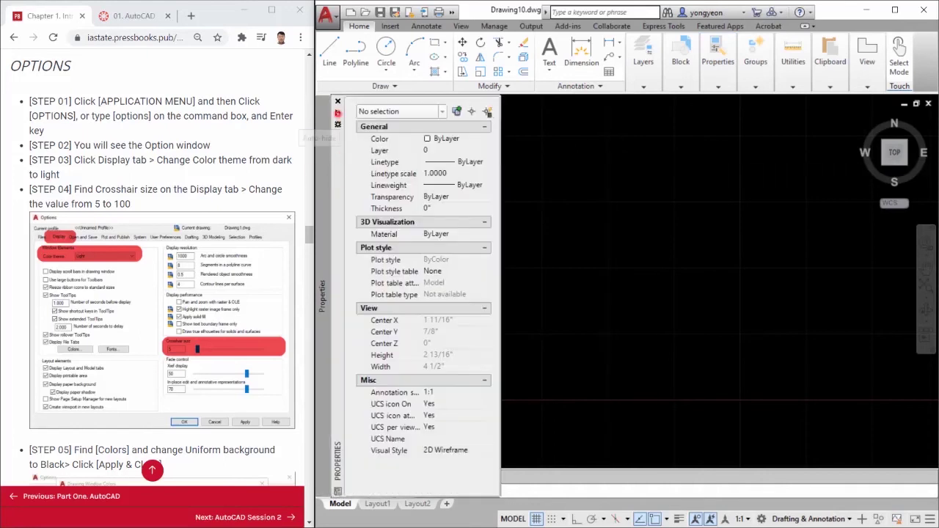
{"action": "left_click", "coordinate": [337, 101]}
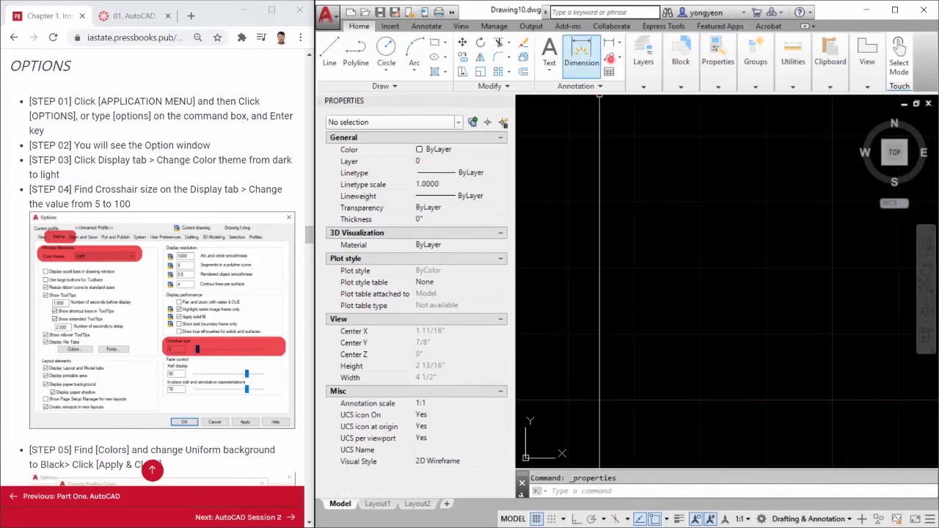
Open the Layer Properties Manager and dock it beneath the Properties palette.
{"action": "left_click", "coordinate": [644, 88]}
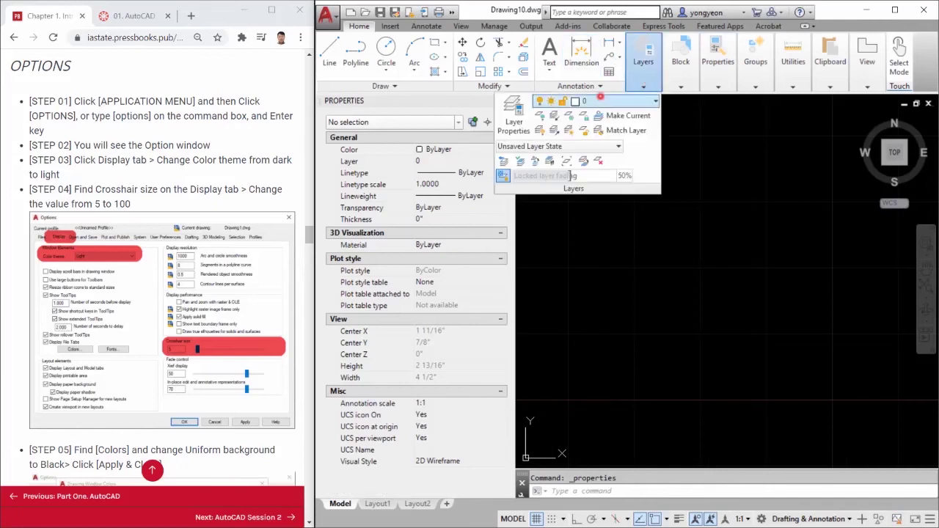
{"action": "left_click", "coordinate": [512, 123]}
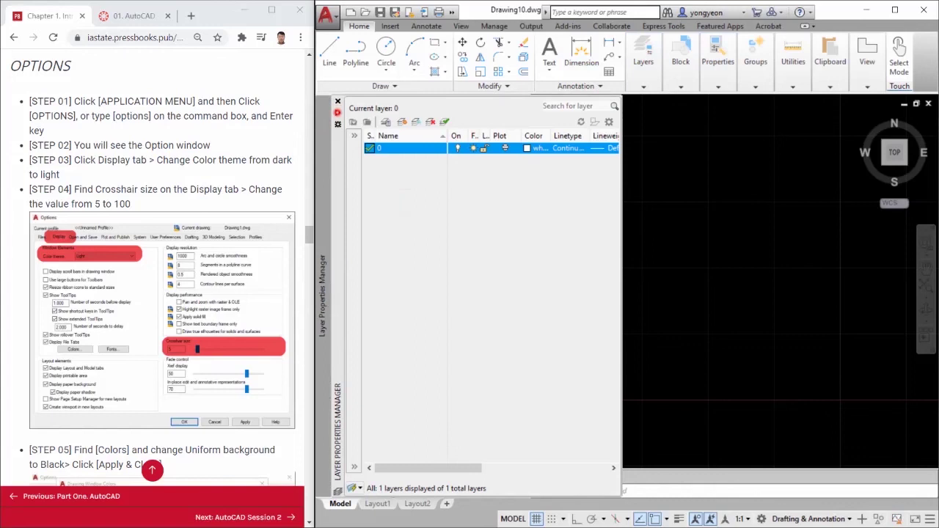
{"action": "double_click", "coordinate": [336, 111]}
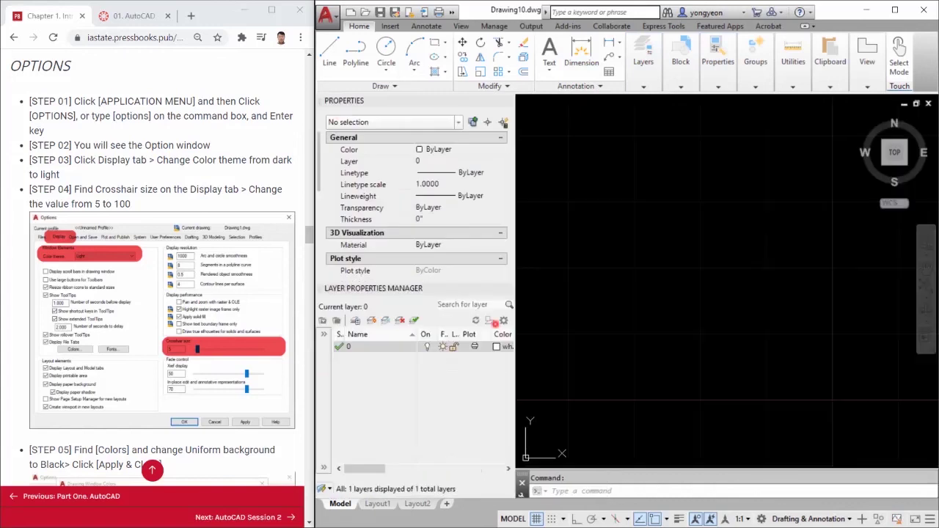
Turn off Auto-hide for the docked palettes and make the layer list taller.
{"action": "left_click", "coordinate": [496, 288]}
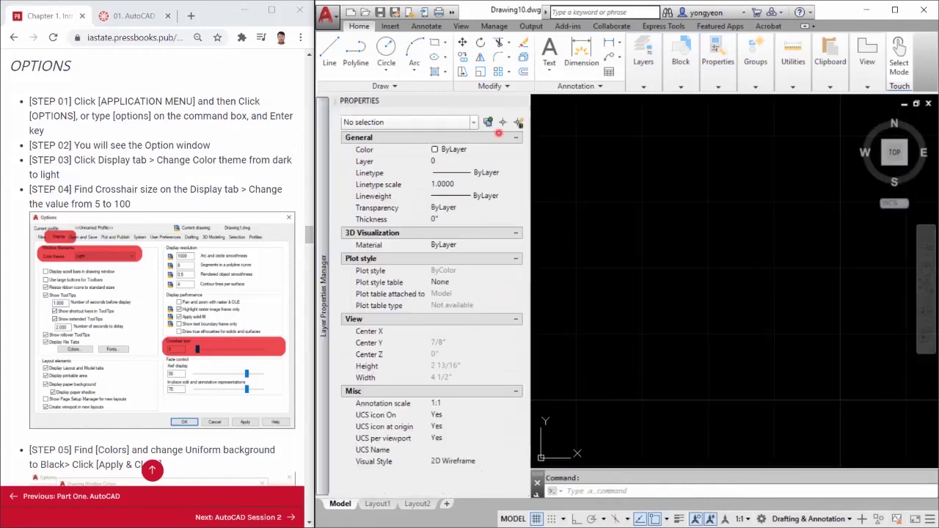
{"action": "left_click", "coordinate": [510, 100]}
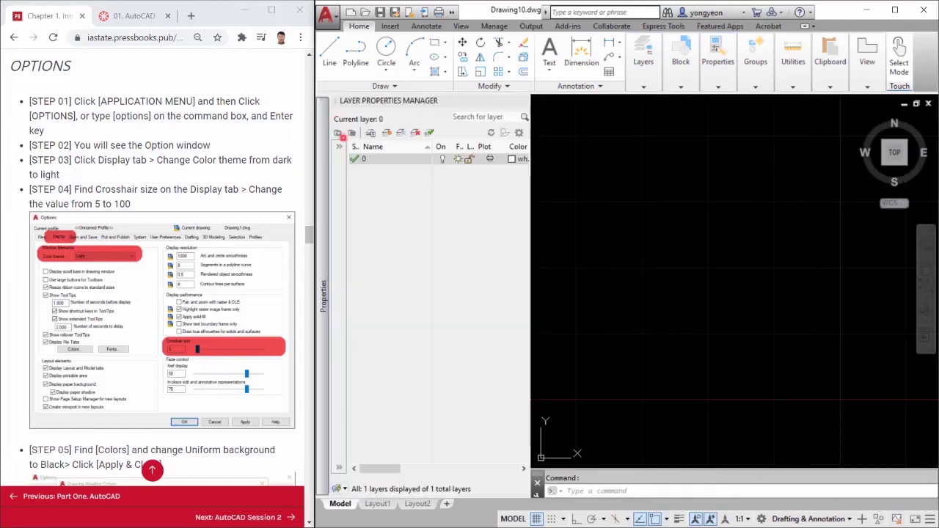
{"action": "mouse_move", "coordinate": [322, 295]}
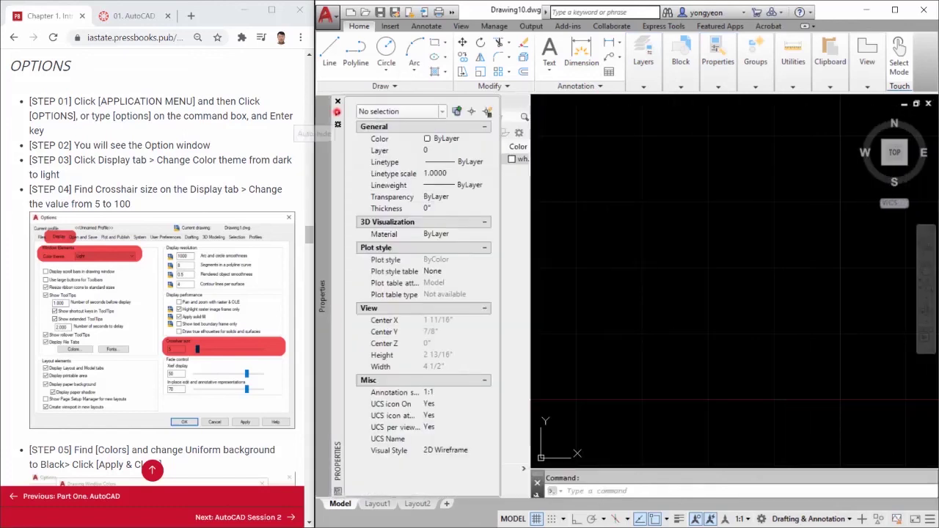
{"action": "left_click", "coordinate": [337, 112]}
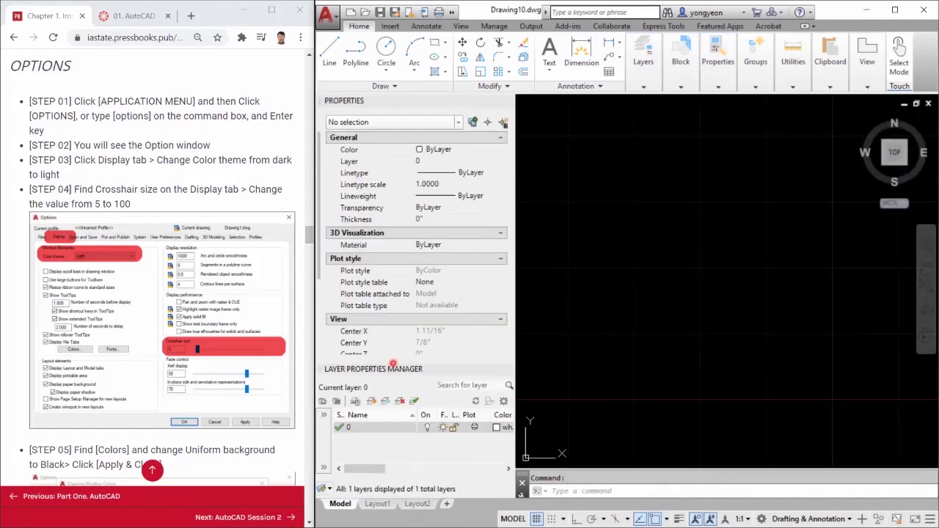
{"action": "left_click_drag", "start_coordinate": [395, 364], "coordinate": [397, 337]}
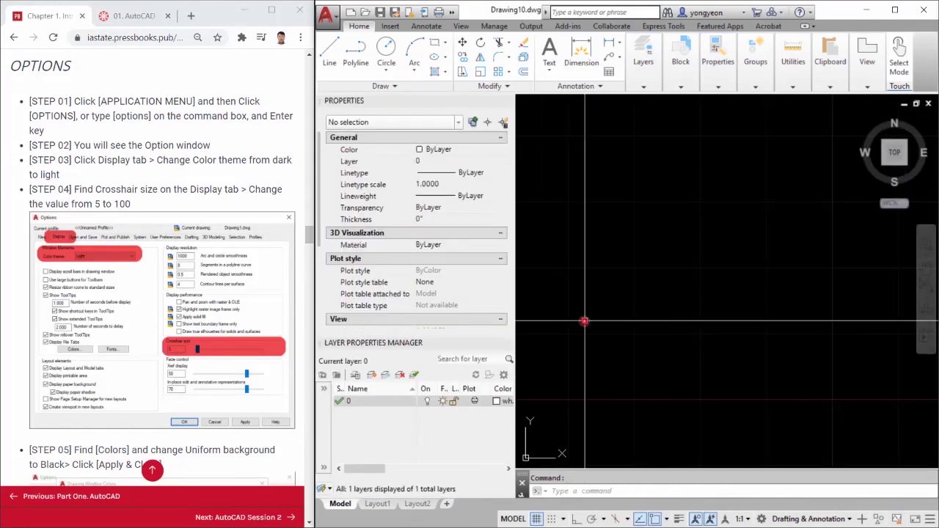